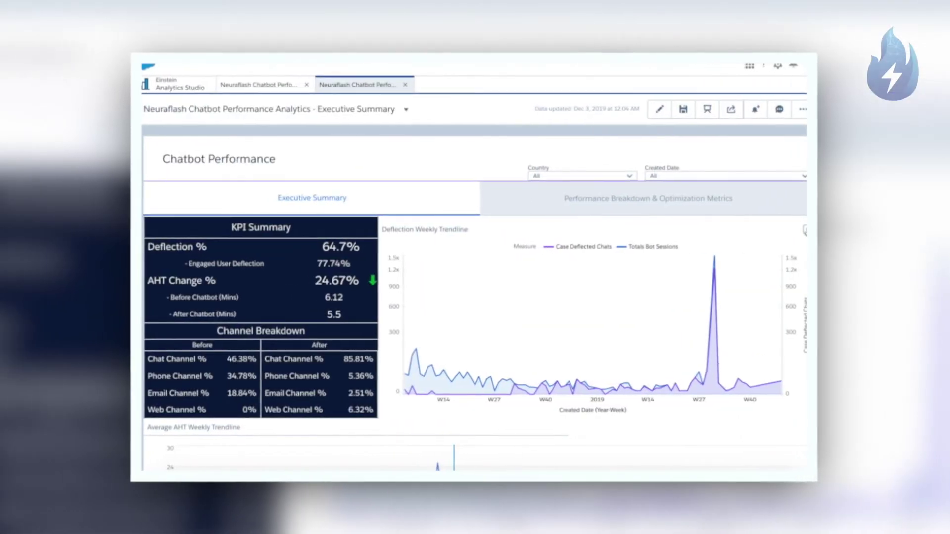
{"action": "scroll", "coordinate": [778, 307], "scroll_direction": "down", "scroll_amount": 2}
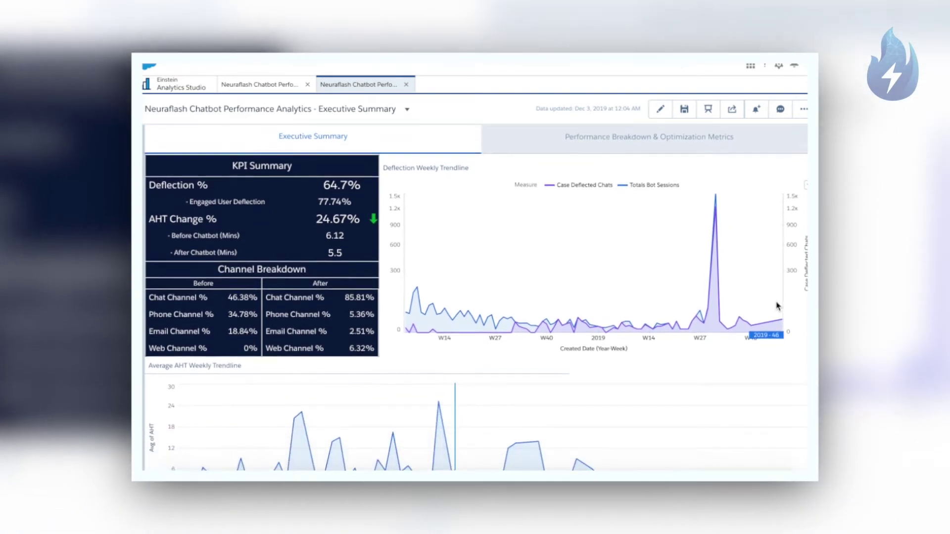
{"action": "scroll", "coordinate": [777, 306], "scroll_direction": "down", "scroll_amount": 3}
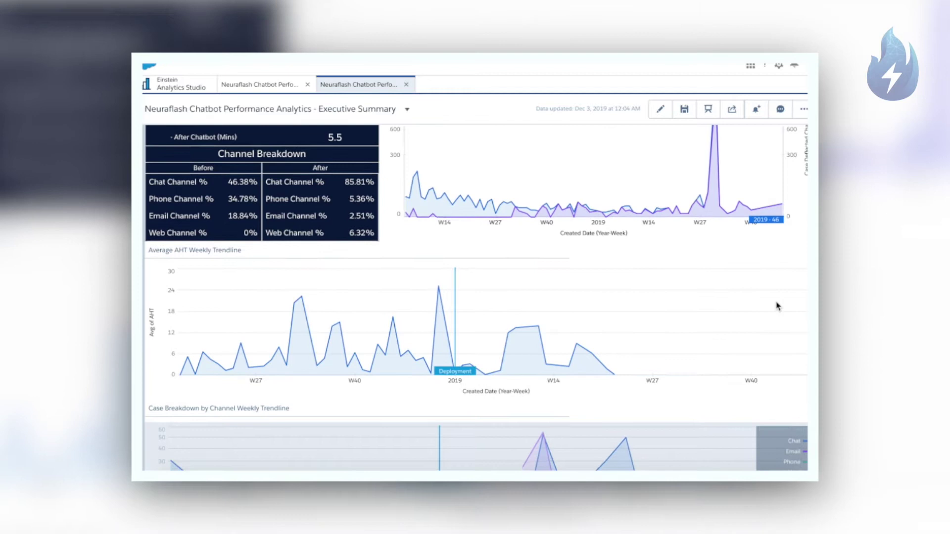
{"action": "scroll", "coordinate": [777, 306], "scroll_direction": "down", "scroll_amount": 3}
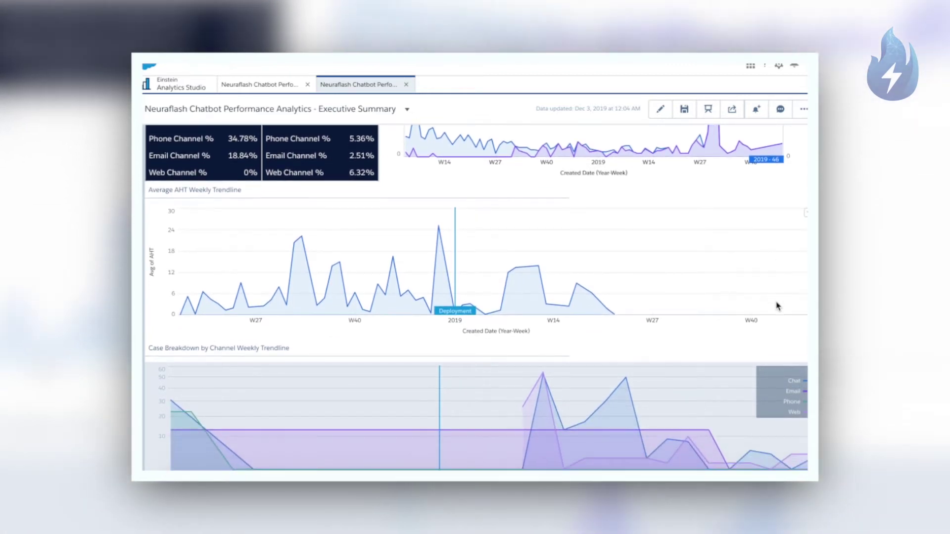
{"action": "scroll", "coordinate": [777, 306], "scroll_direction": "down", "scroll_amount": 3}
{"action": "scroll", "coordinate": [777, 306], "scroll_direction": "down", "scroll_amount": 3}
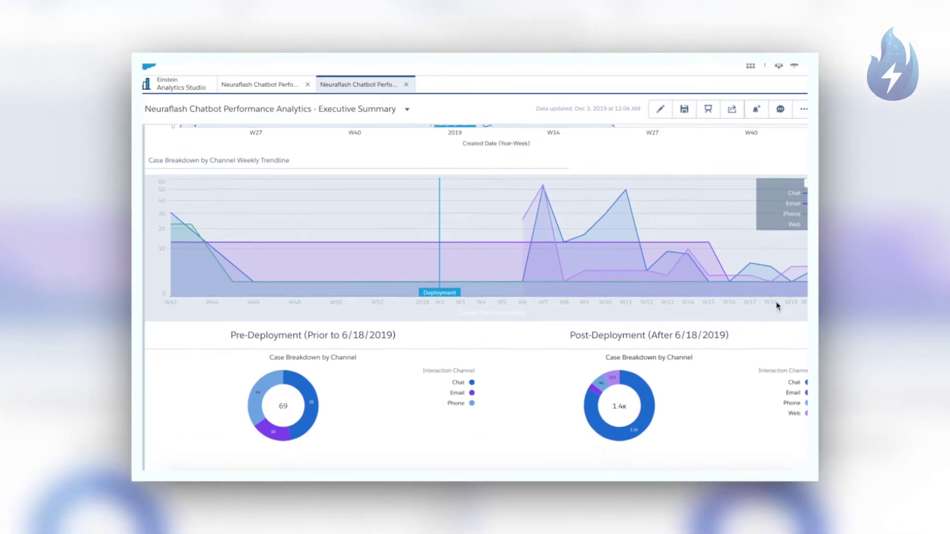
{"action": "scroll", "coordinate": [777, 305], "scroll_direction": "down", "scroll_amount": 3}
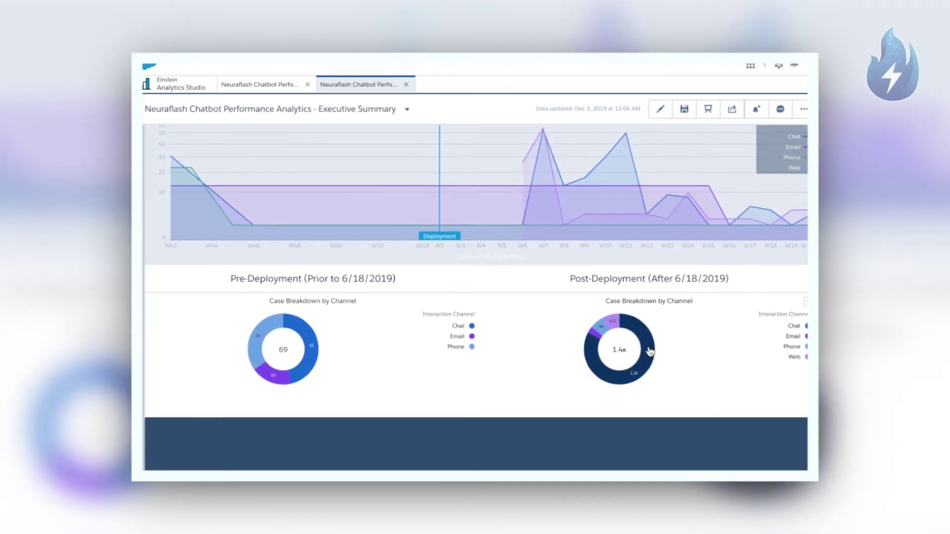
{"action": "left_click", "coordinate": [650, 350]}
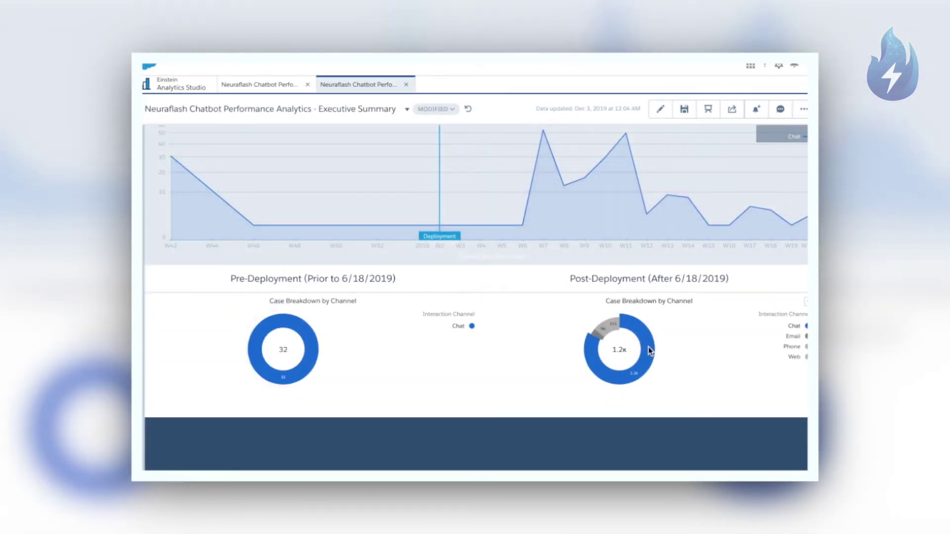
{"action": "left_click", "coordinate": [647, 347]}
{"action": "scroll", "coordinate": [648, 346], "scroll_direction": "up", "scroll_amount": 2}
{"action": "scroll", "coordinate": [655, 334], "scroll_direction": "up", "scroll_amount": 4}
{"action": "scroll", "coordinate": [654, 334], "scroll_direction": "up", "scroll_amount": 4}
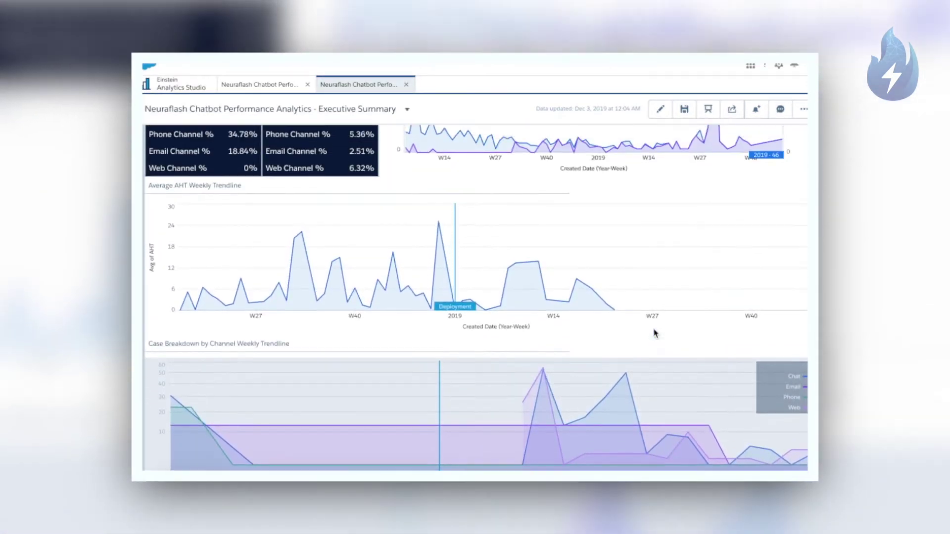
{"action": "scroll", "coordinate": [656, 333], "scroll_direction": "up", "scroll_amount": 3}
{"action": "scroll", "coordinate": [655, 334], "scroll_direction": "up", "scroll_amount": 3}
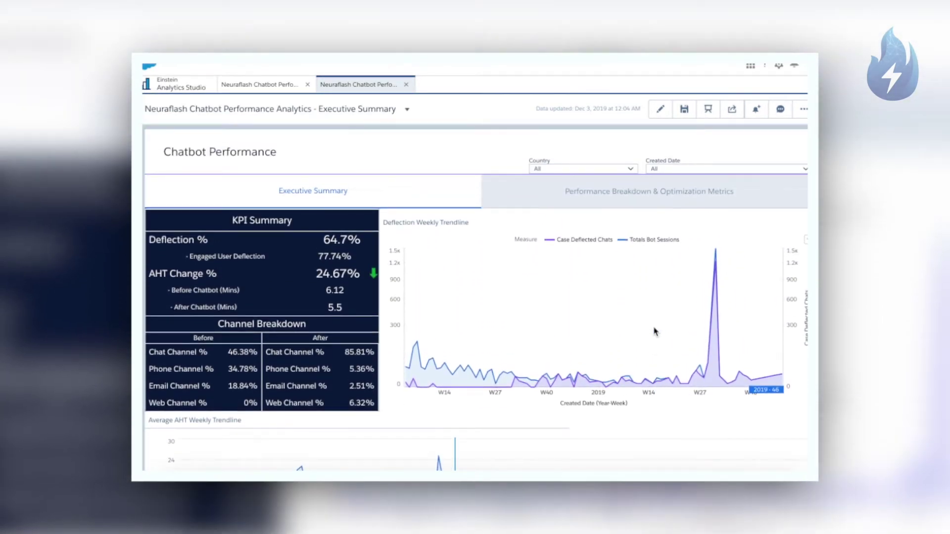
Step: Switch to Performance Breakdown & Optimization Metrics and filter every chart to the Warranty topic
{"action": "left_click", "coordinate": [641, 199]}
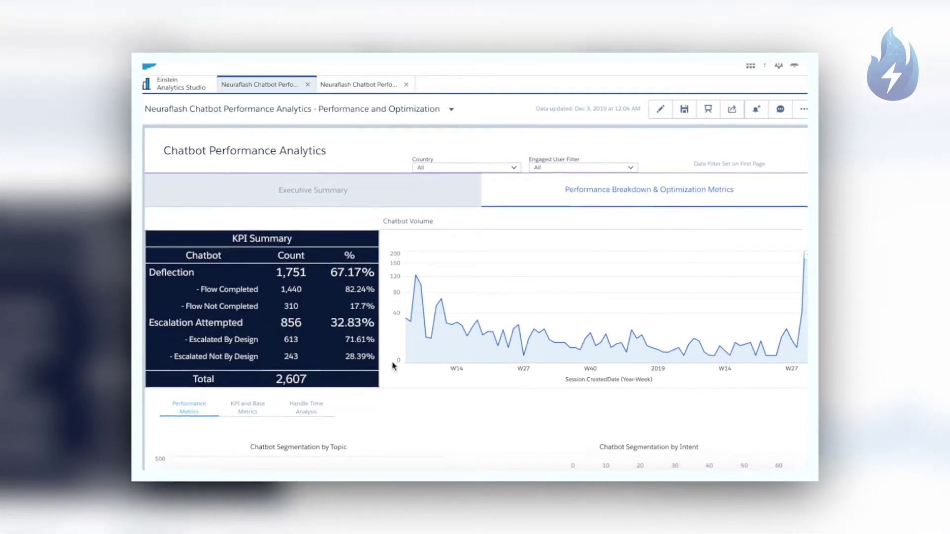
{"action": "scroll", "coordinate": [395, 366], "scroll_direction": "down", "scroll_amount": 3}
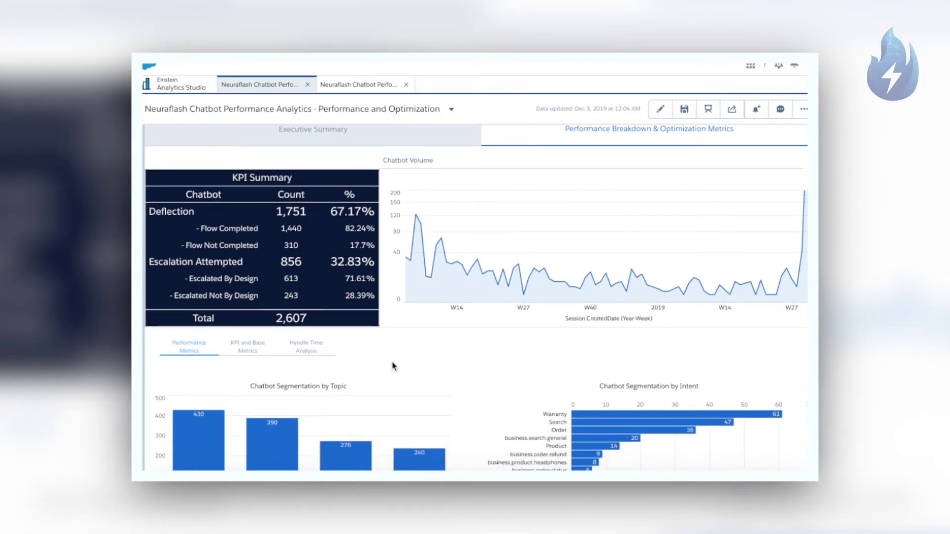
{"action": "scroll", "coordinate": [394, 365], "scroll_direction": "down", "scroll_amount": 4}
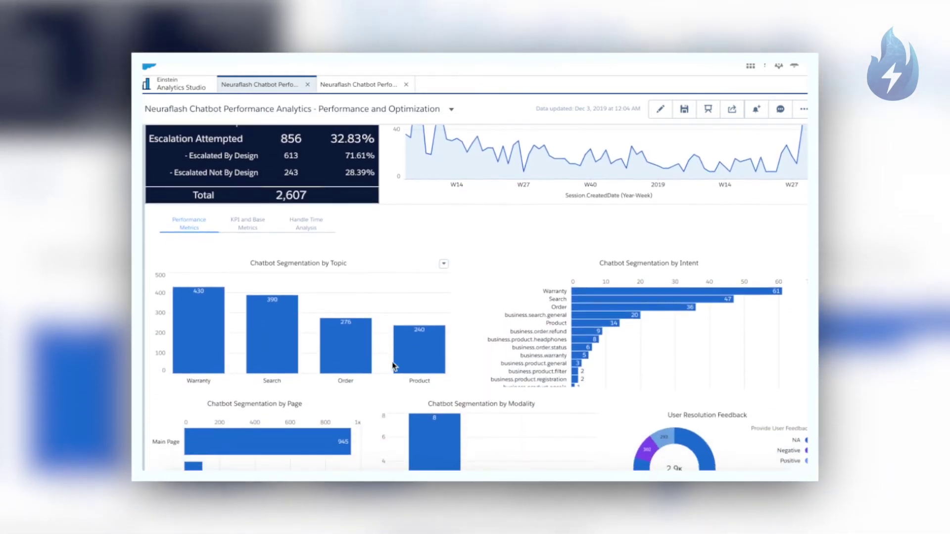
{"action": "scroll", "coordinate": [392, 361], "scroll_direction": "down", "scroll_amount": 3}
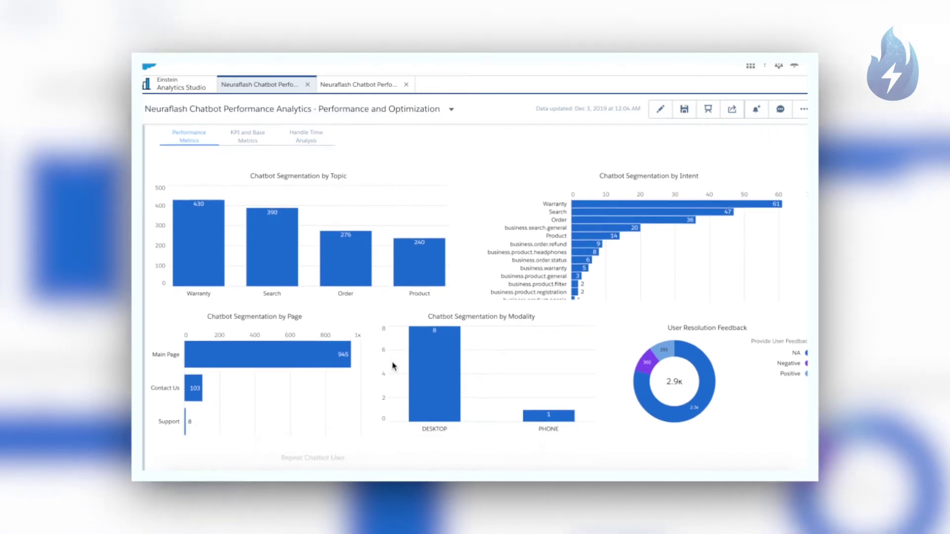
{"action": "scroll", "coordinate": [394, 365], "scroll_direction": "down", "scroll_amount": 2}
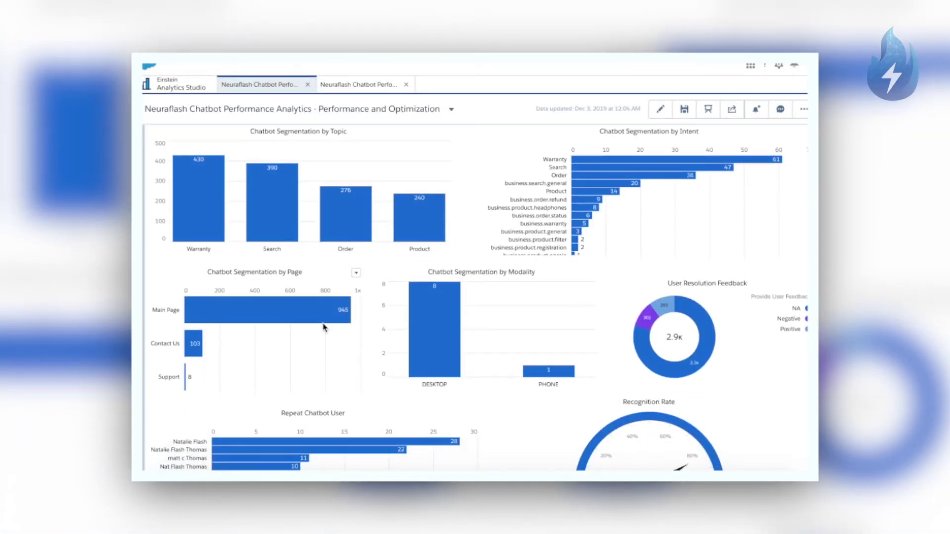
{"action": "left_click", "coordinate": [211, 231]}
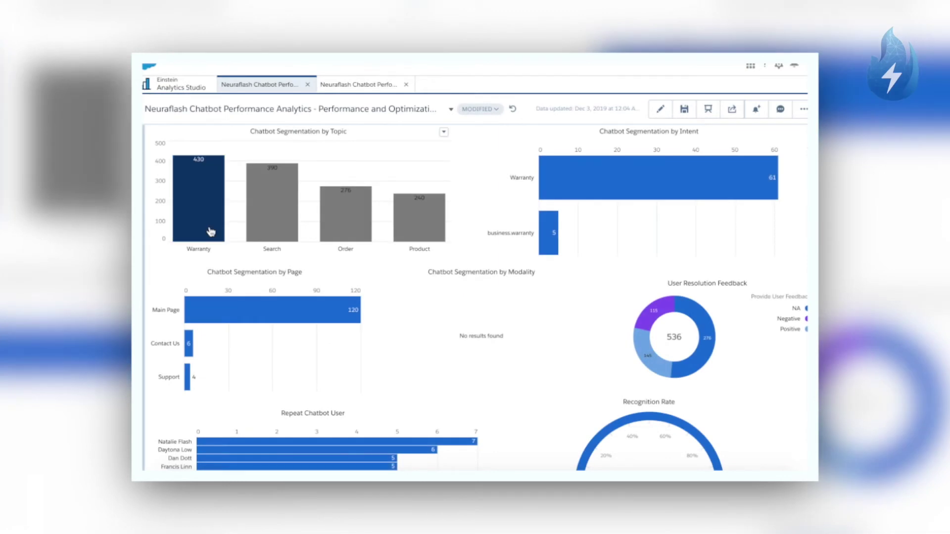
Step: Show the KPI and Base Metrics charts with outcome, deflection and escalation breakdowns for Warranty chats
{"action": "left_click", "coordinate": [211, 232]}
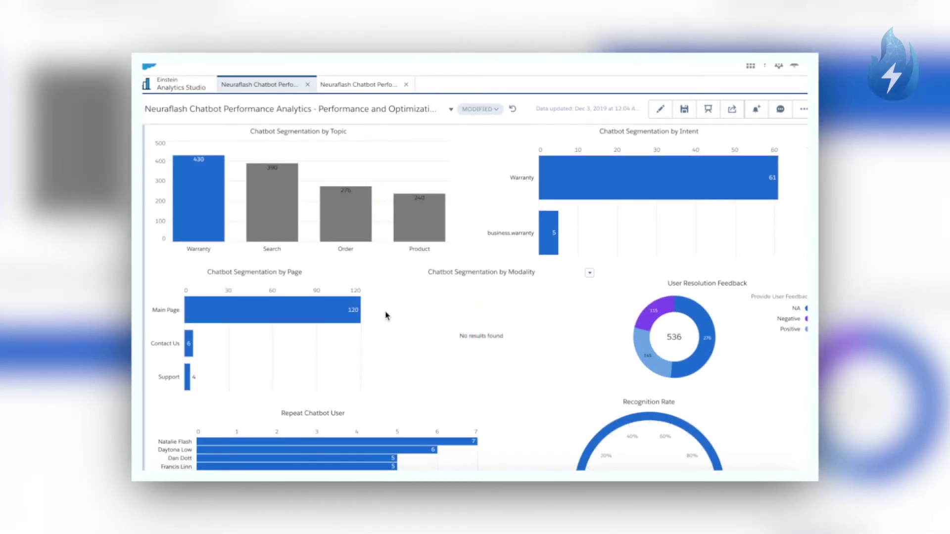
{"action": "scroll", "coordinate": [385, 315], "scroll_direction": "down", "scroll_amount": 3}
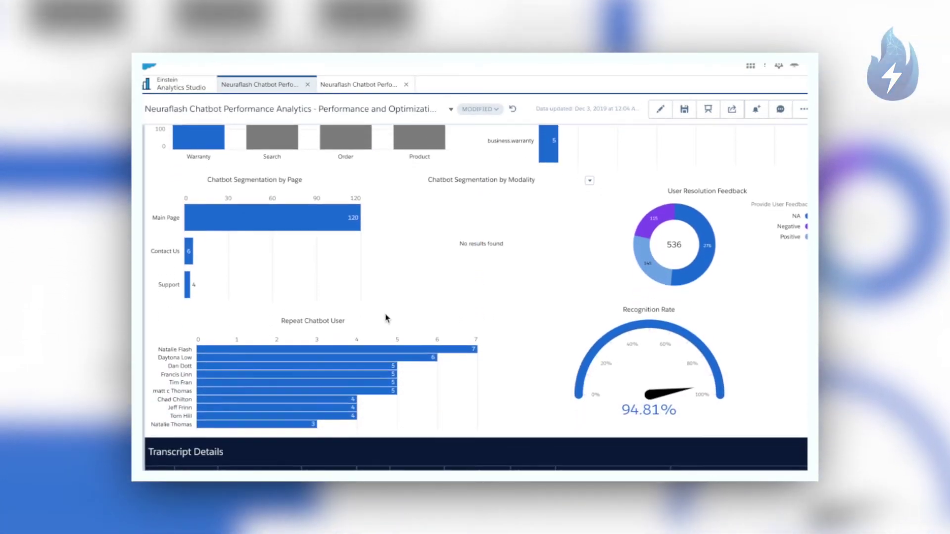
{"action": "scroll", "coordinate": [386, 318], "scroll_direction": "down", "scroll_amount": 1}
{"action": "scroll", "coordinate": [386, 319], "scroll_direction": "up", "scroll_amount": 6}
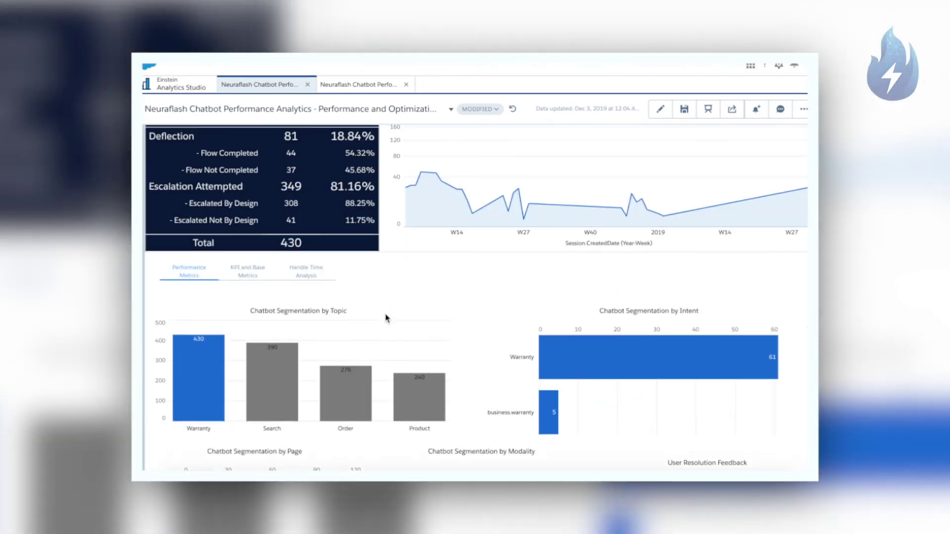
{"action": "scroll", "coordinate": [385, 318], "scroll_direction": "up", "scroll_amount": 3}
{"action": "left_click", "coordinate": [245, 364]}
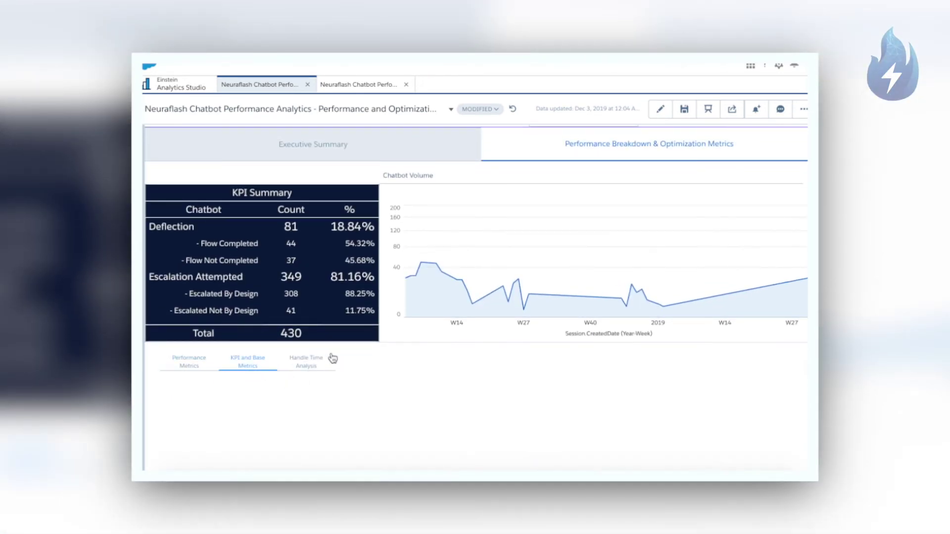
{"action": "scroll", "coordinate": [395, 368], "scroll_direction": "down", "scroll_amount": 4}
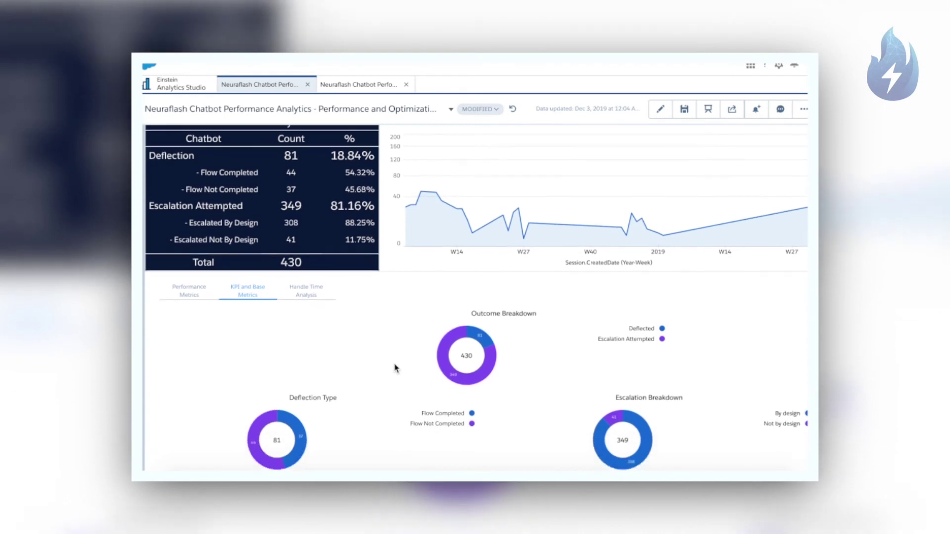
{"action": "scroll", "coordinate": [396, 367], "scroll_direction": "down", "scroll_amount": 3}
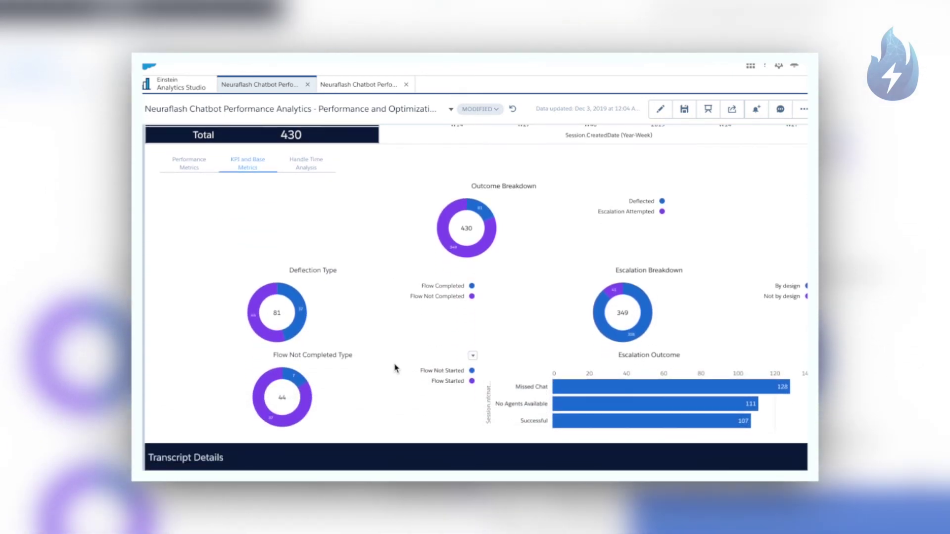
{"action": "scroll", "coordinate": [396, 367], "scroll_direction": "down", "scroll_amount": 3}
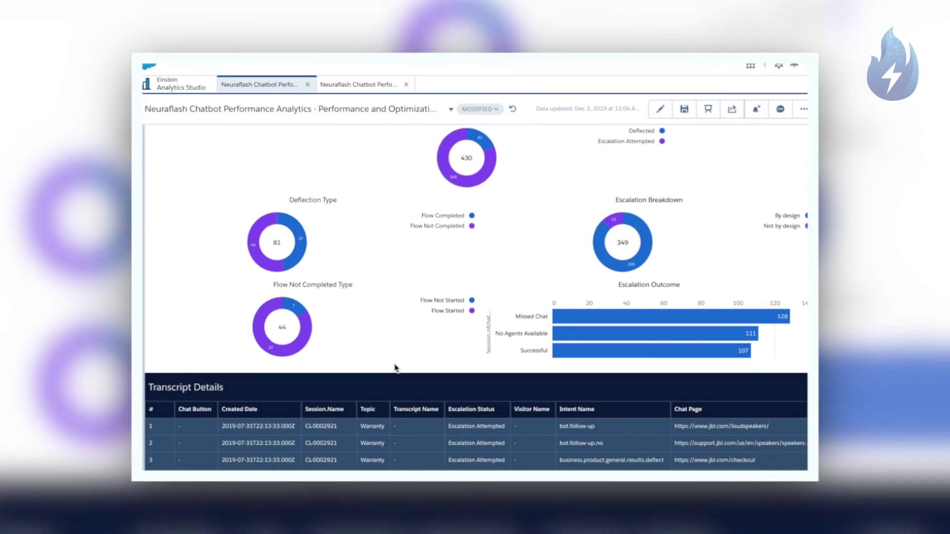
{"action": "scroll", "coordinate": [395, 367], "scroll_direction": "up", "scroll_amount": 5}
Step: Show Handle Time Analysis: bot conversation duration, agent wait time and post-escalation handle time
{"action": "left_click", "coordinate": [323, 274]}
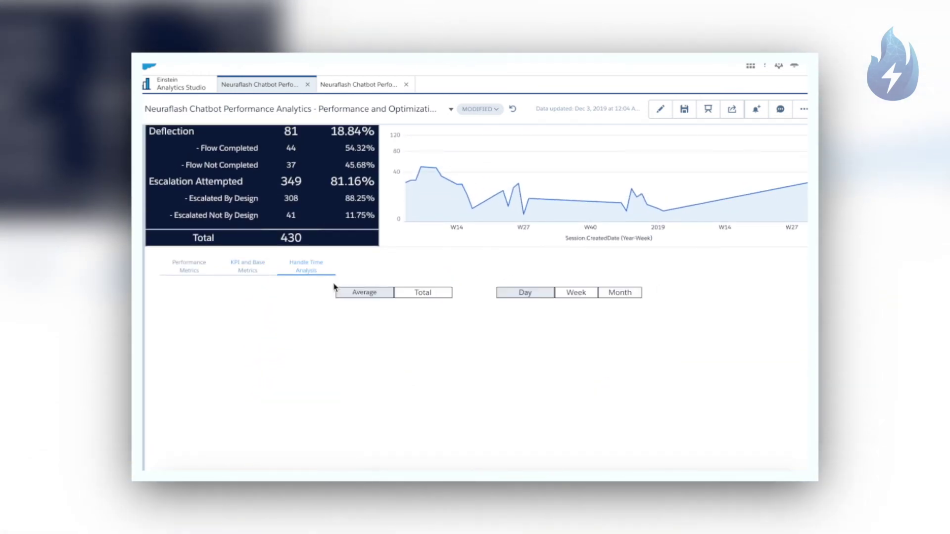
{"action": "scroll", "coordinate": [401, 346], "scroll_direction": "down", "scroll_amount": 3}
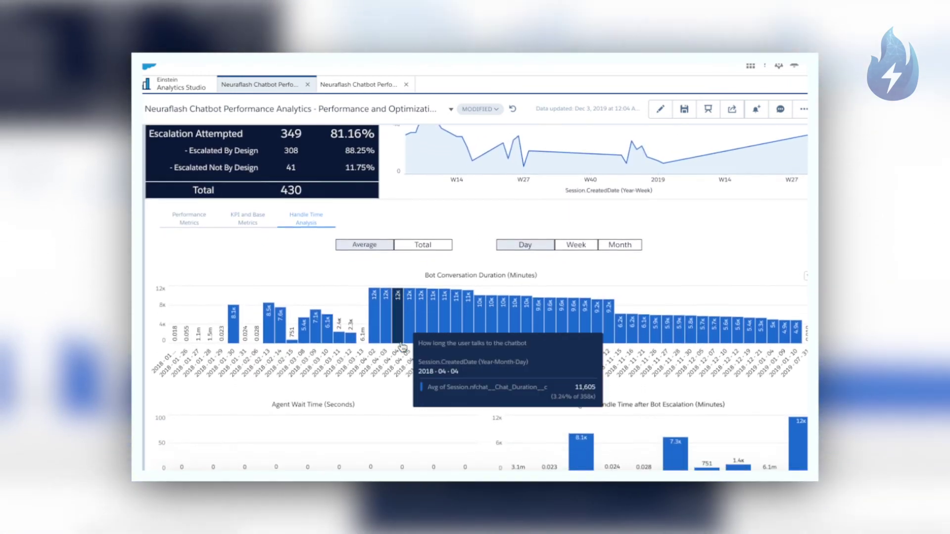
{"action": "scroll", "coordinate": [401, 346], "scroll_direction": "down", "scroll_amount": 2}
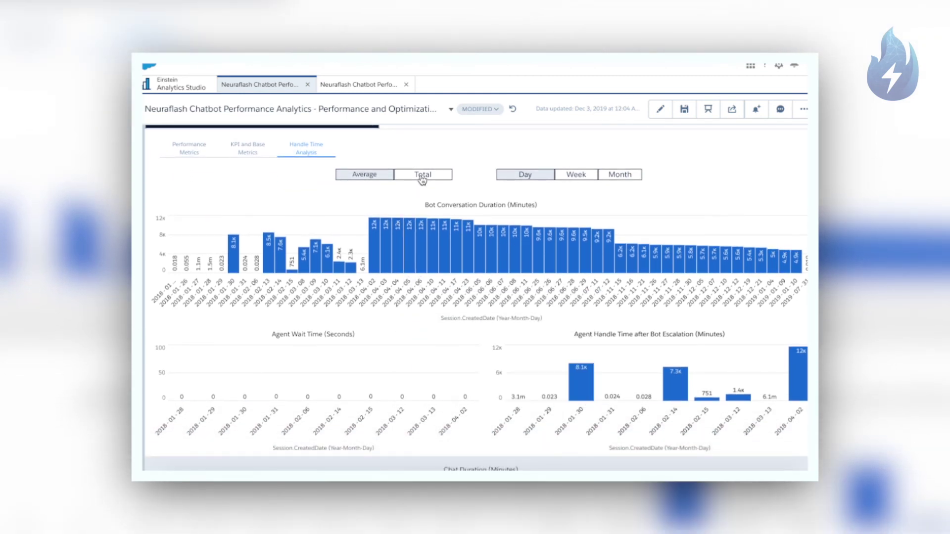